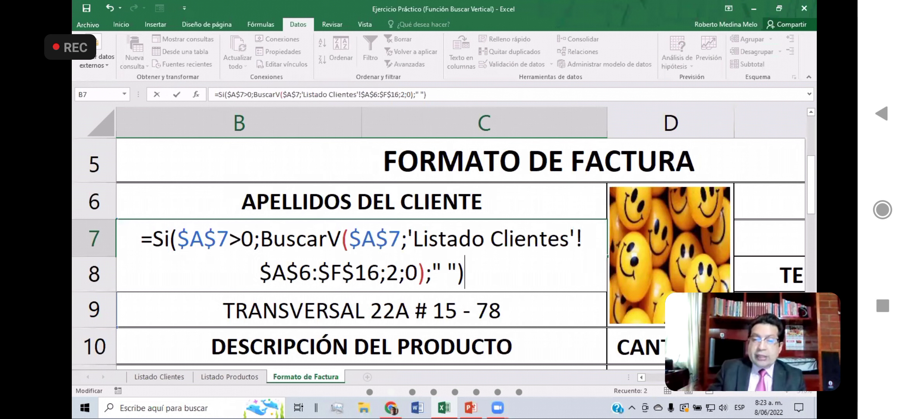
Step: Commit the completed Si and BuscarV formula for the client's surnames in merged cell B7
key("Return")
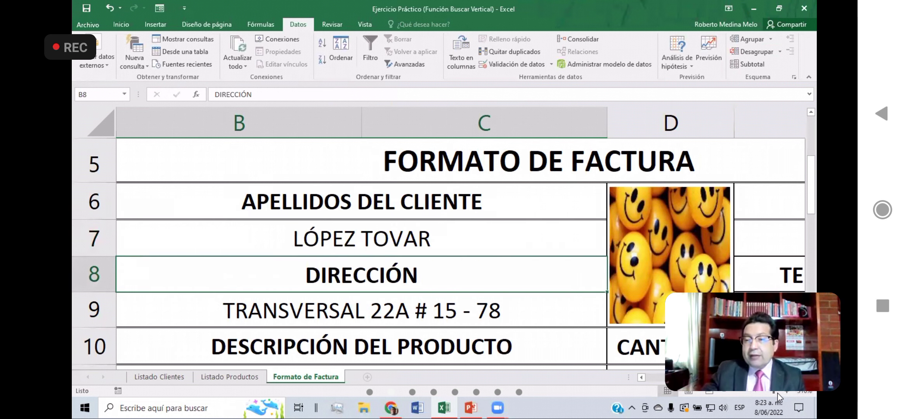
scroll(777, 397, "down", 7)
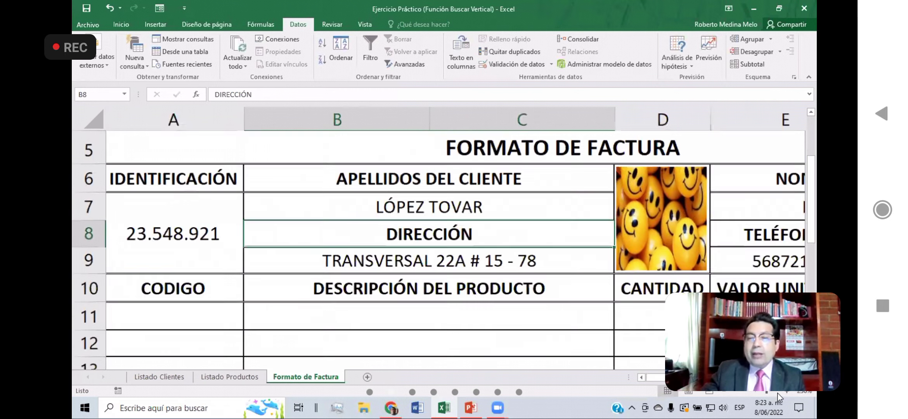
scroll(777, 396, "down", 5)
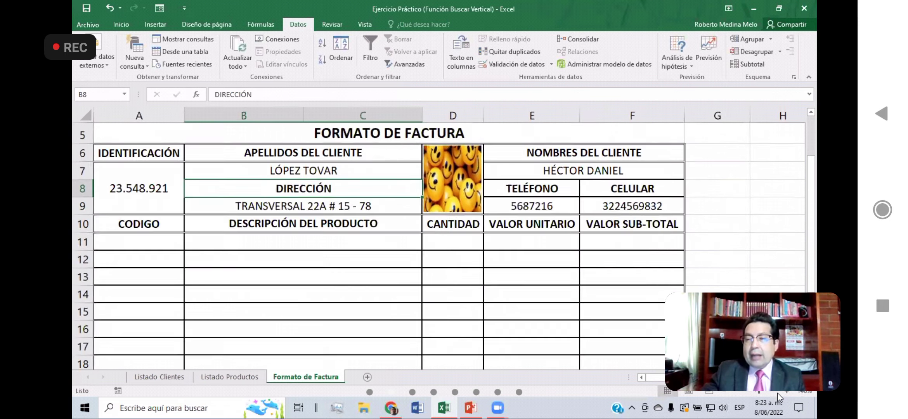
scroll(777, 396, "down", 4)
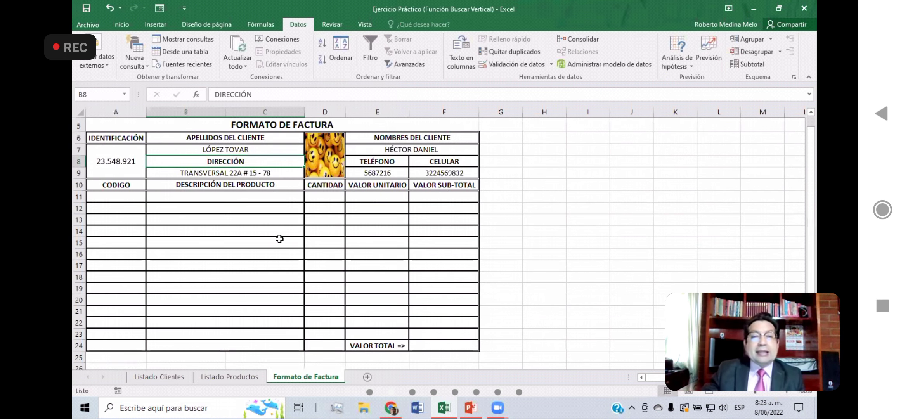
Step: Clear the existing formula from merged cell E7 under NOMBRES DEL CLIENTE
left_click(431, 150)
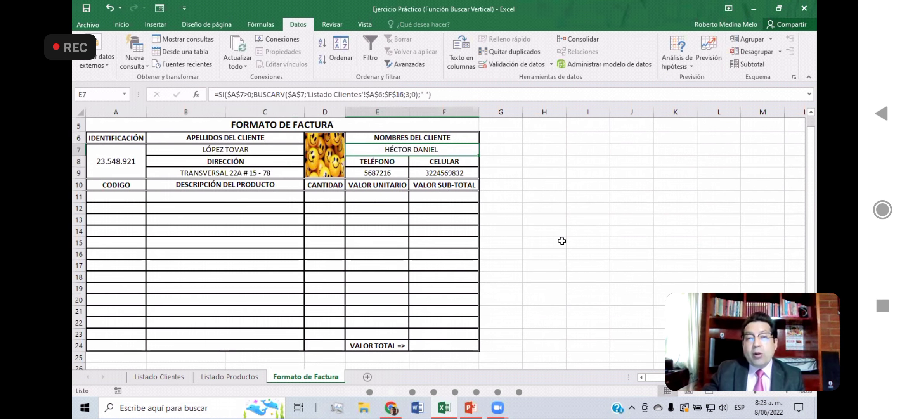
key("Delete")
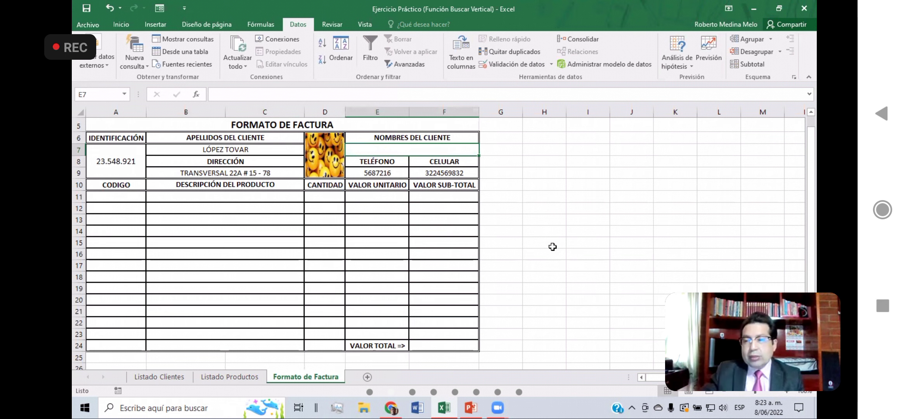
left_click(788, 392)
left_click_drag(812, 192, 812, 177)
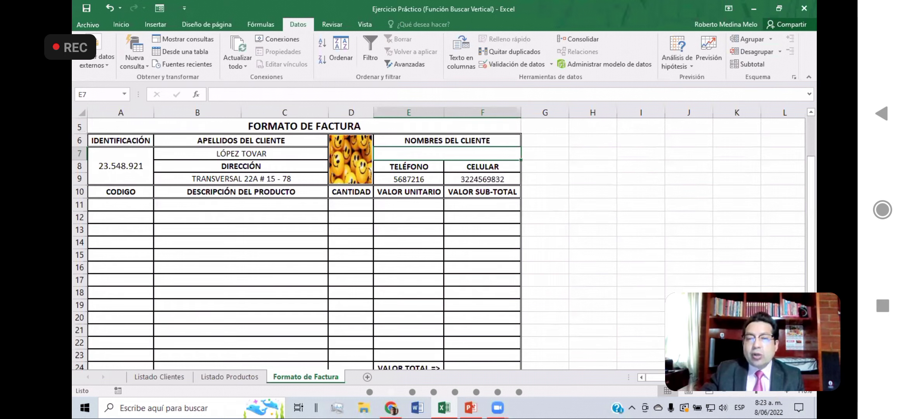
left_click(788, 392)
left_click(789, 392)
left_click_drag(811, 260, 811, 249)
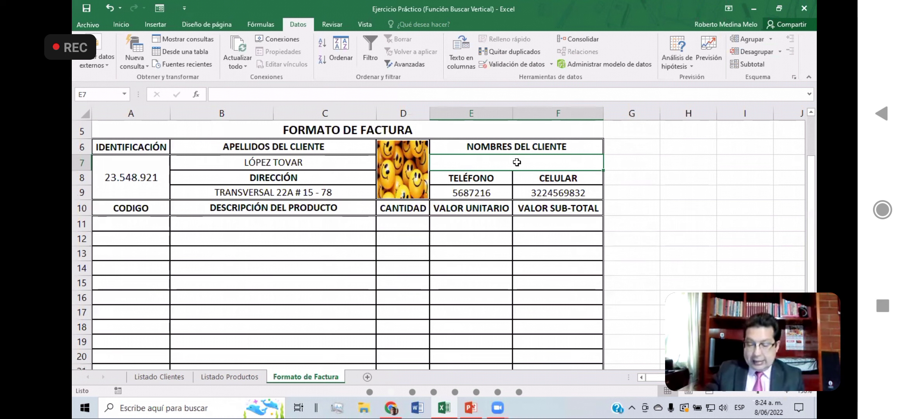
Step: Start a Si formula in E7 under NOMBRES DEL CLIENTE with the logical test $A$7>0
type("=")
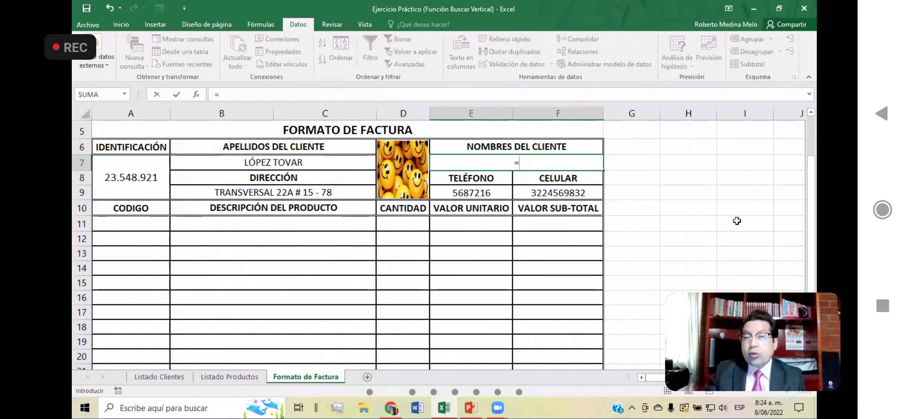
type("Si")
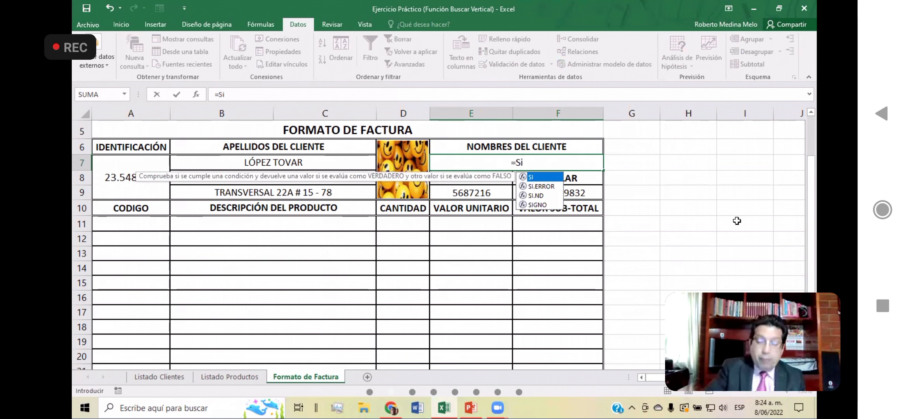
type("(")
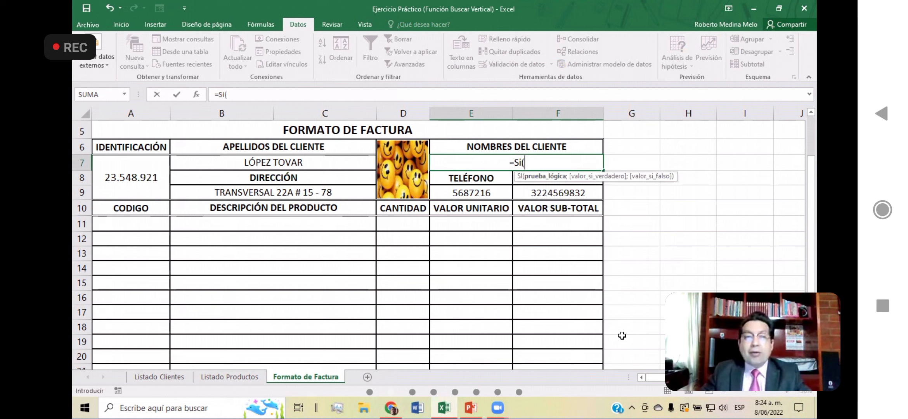
left_click(147, 182)
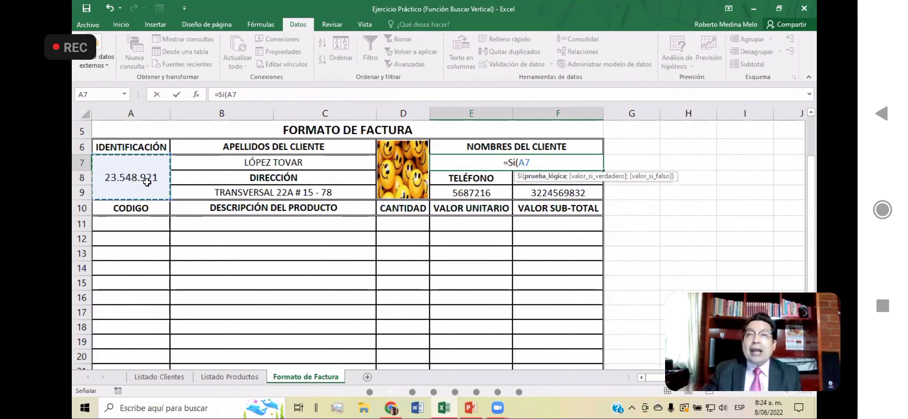
key("F4")
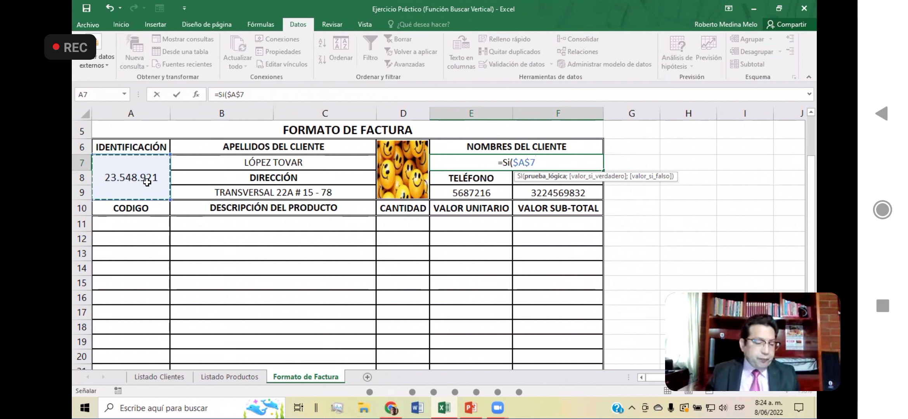
type(">")
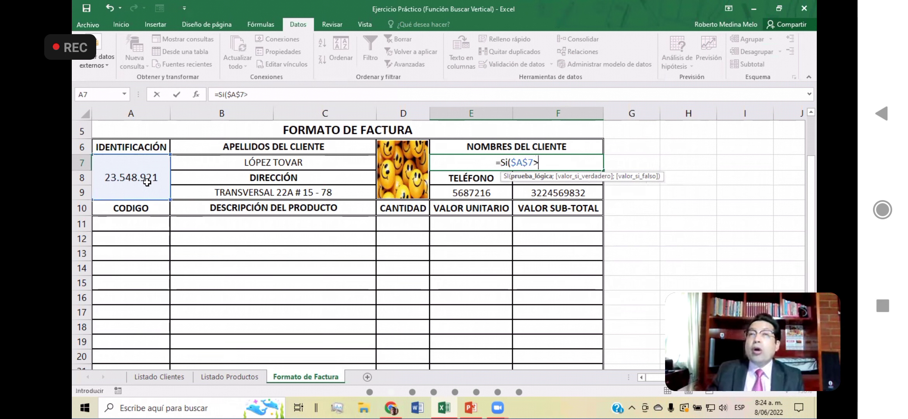
type("0")
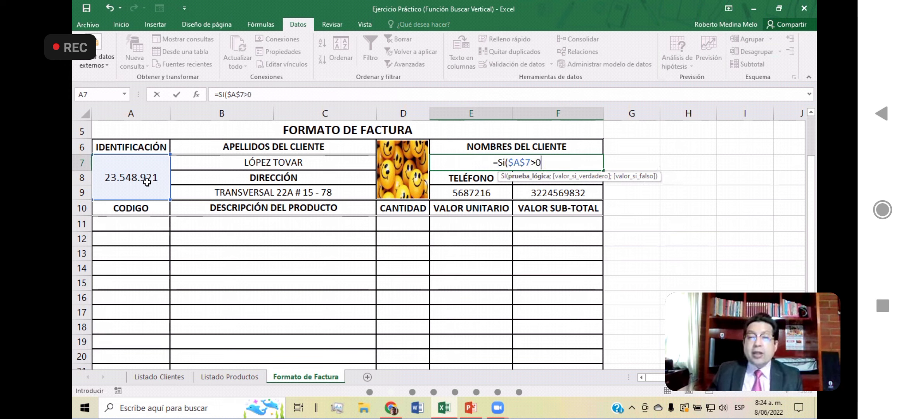
type(";")
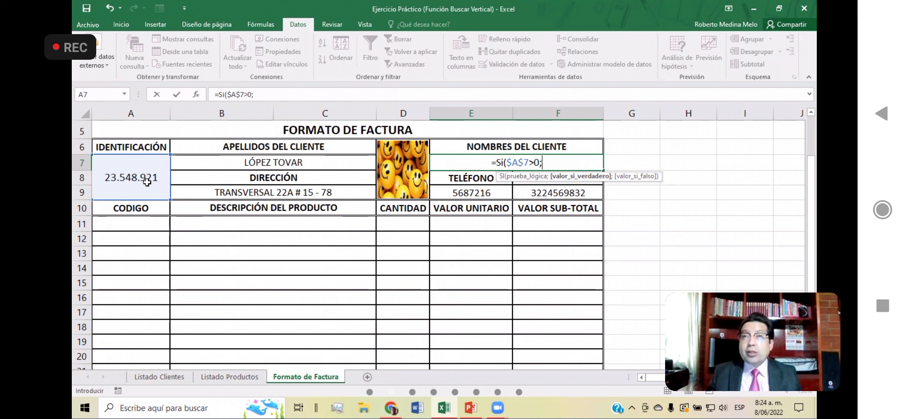
Step: Nest BuscarV as the value if true in E7's formula, with the absolute reference $A$7 as its lookup value
type("BuscarV")
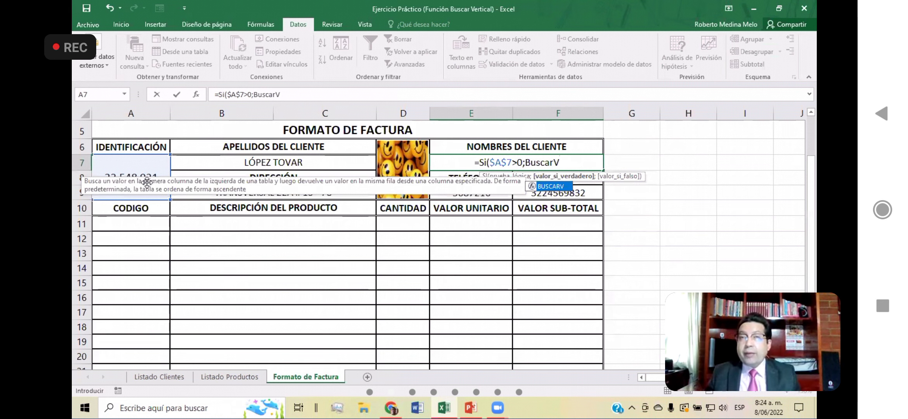
type("(")
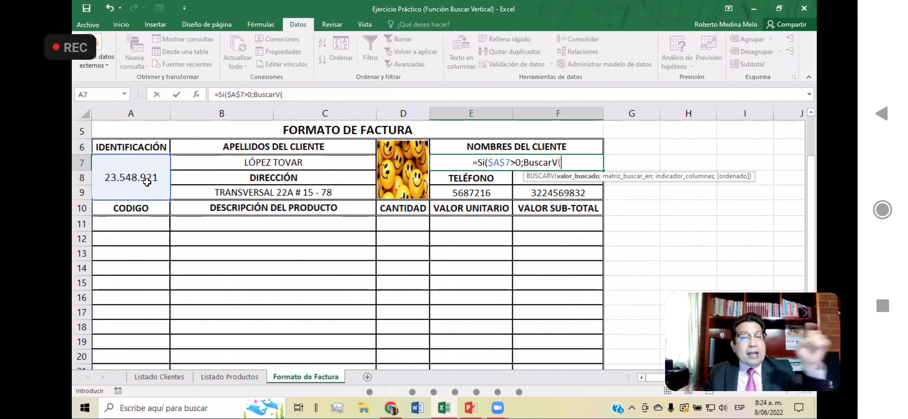
left_click(130, 168)
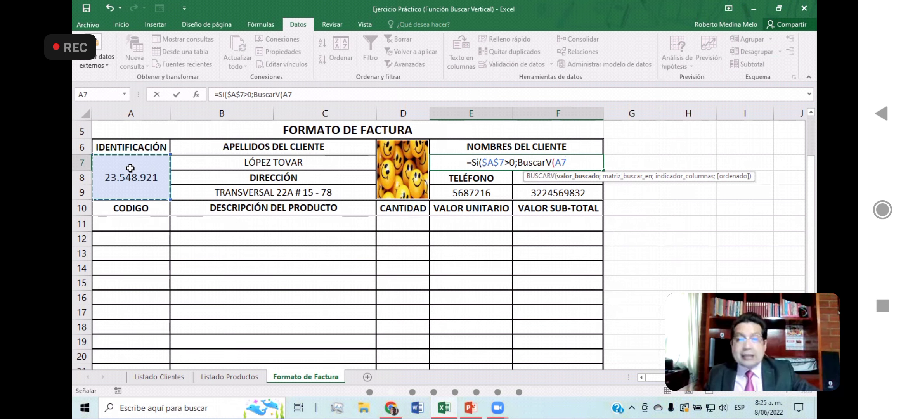
key("F4")
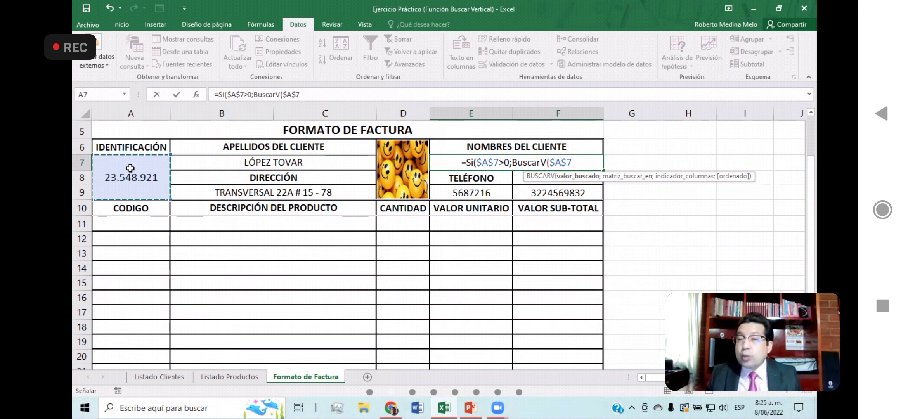
type(";")
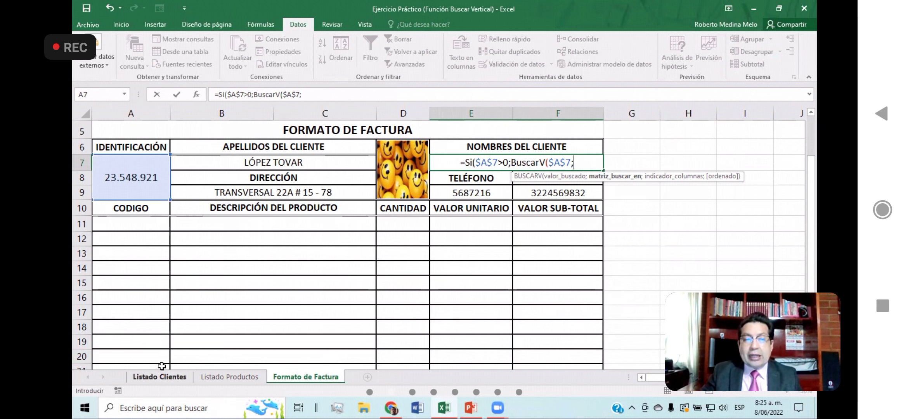
Step: Set the lookup table of E7's BuscarV to the headed client list, as the absolute range 'Listado Clientes'!$A$6:$F$16
left_click(171, 378)
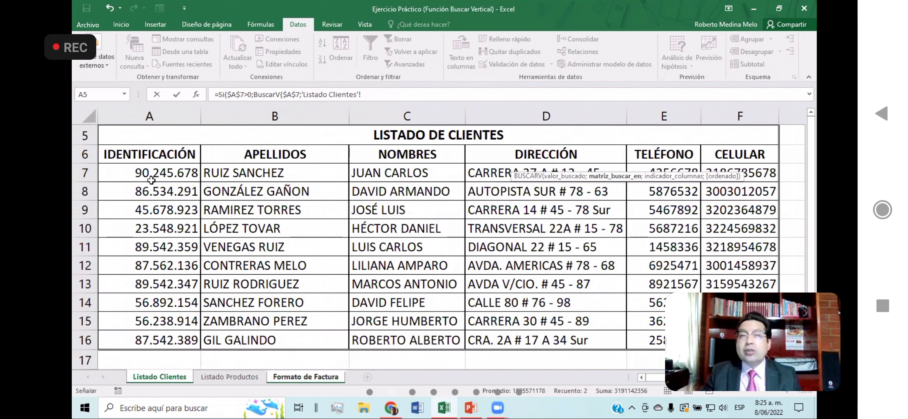
left_click(146, 158)
left_click_drag(146, 157, 740, 340)
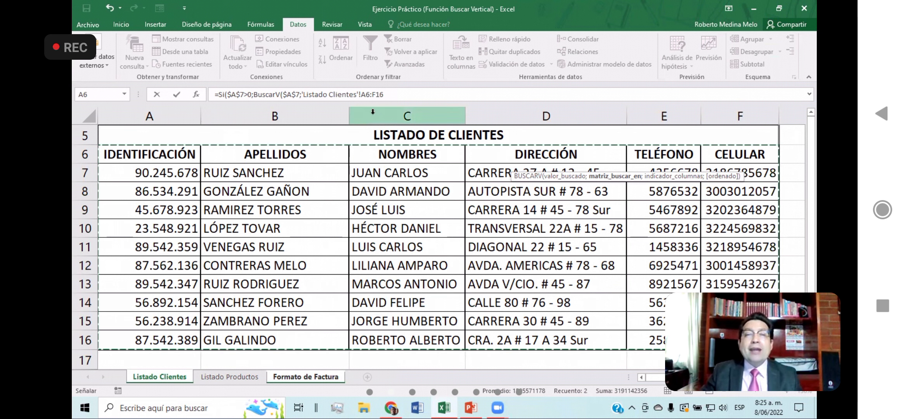
left_click_drag(361, 94, 450, 105)
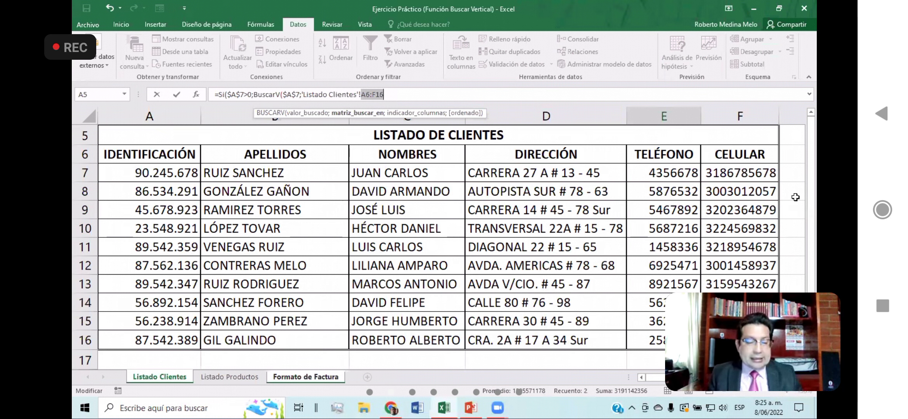
key("F4")
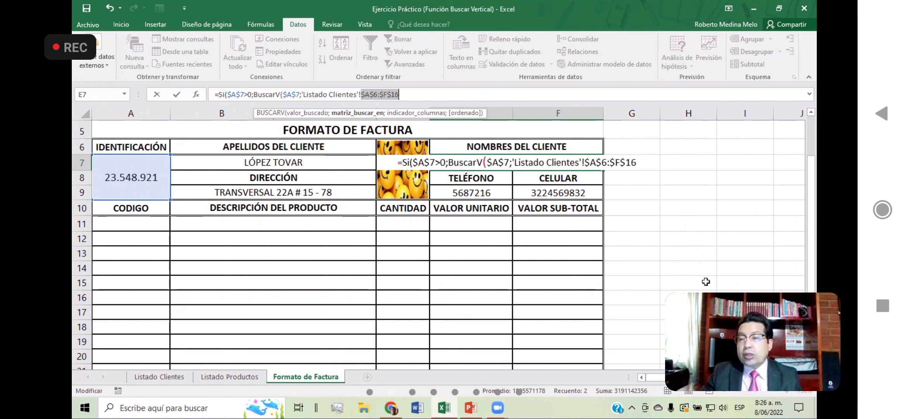
left_click(644, 165)
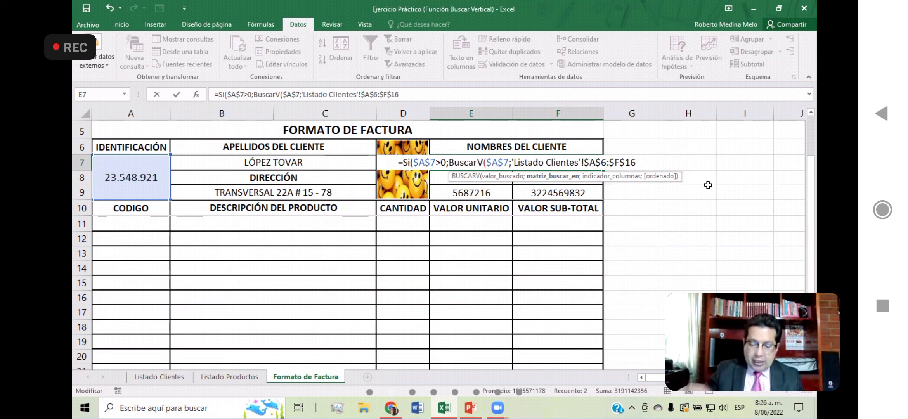
Step: Finish writing E7's formula with column index 3, match argument 0 and " " as the value if false, closing both functions
type(";")
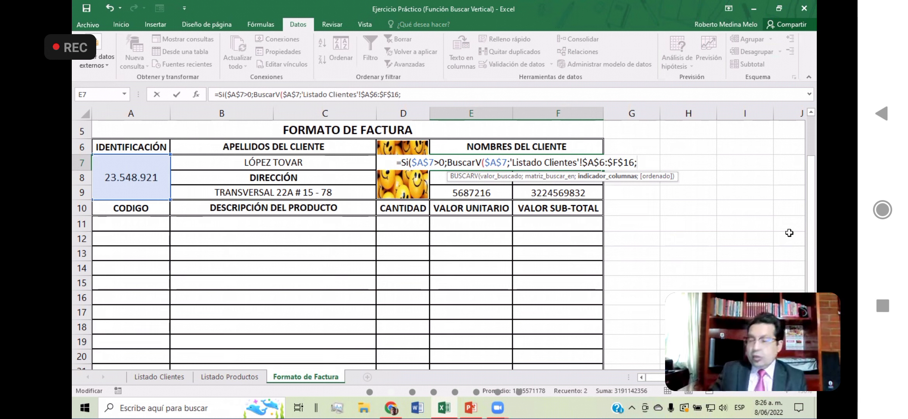
type("3")
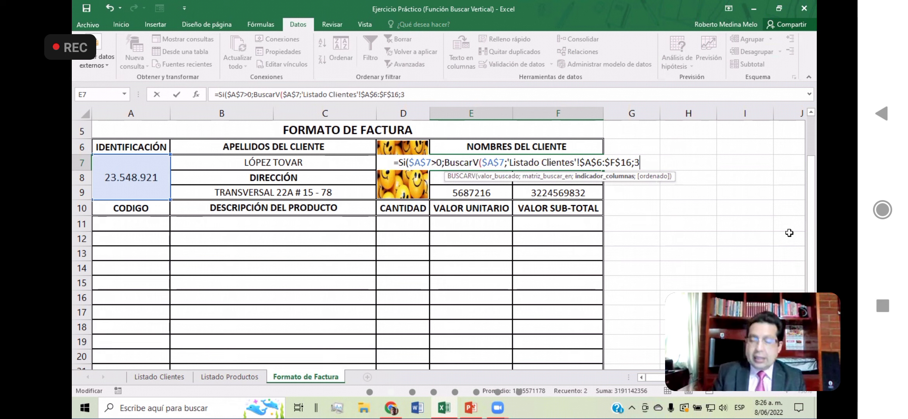
type(";")
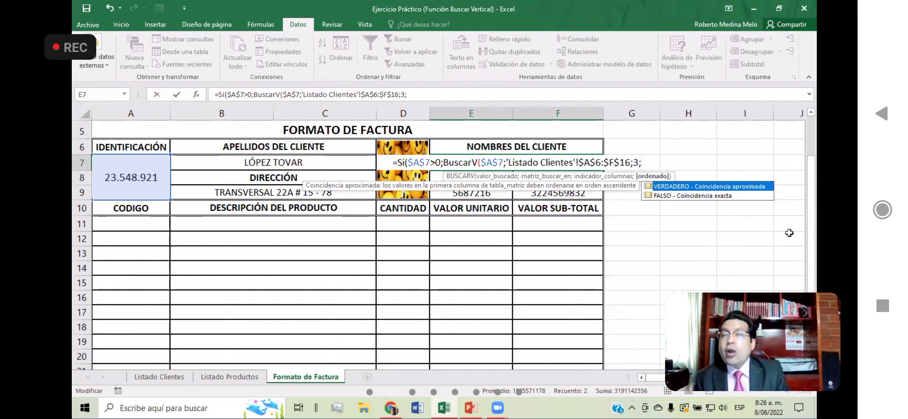
type("0")
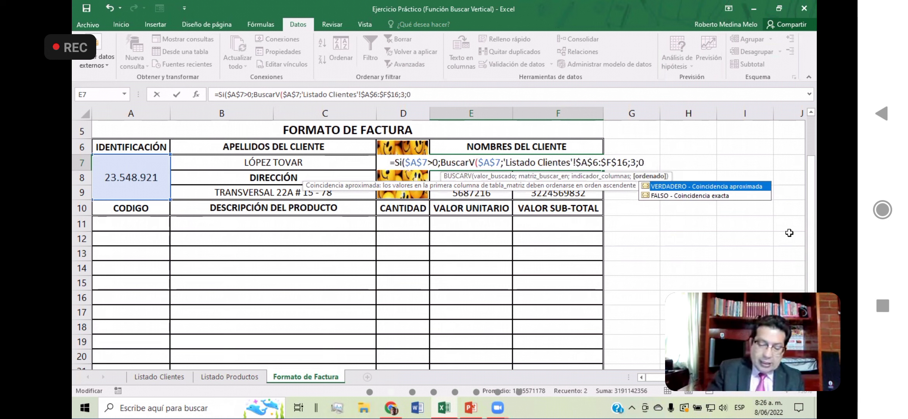
type(")")
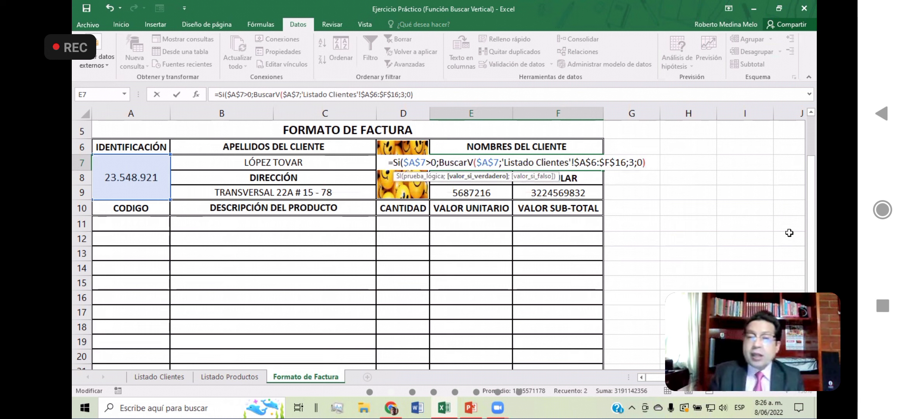
type(";")
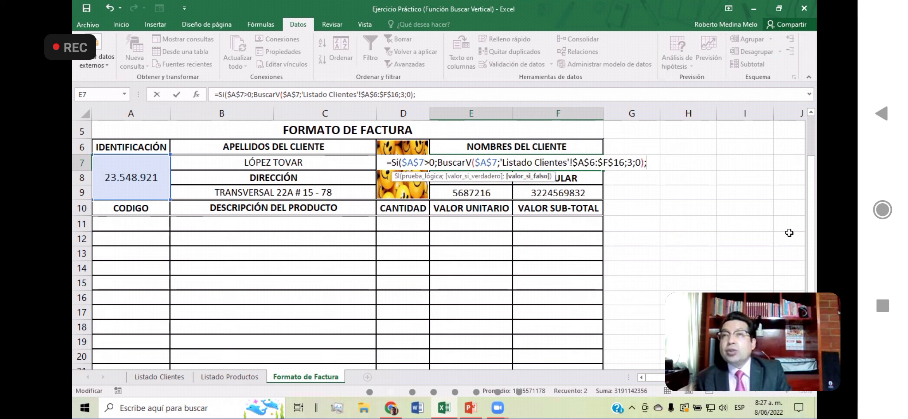
type("\"")
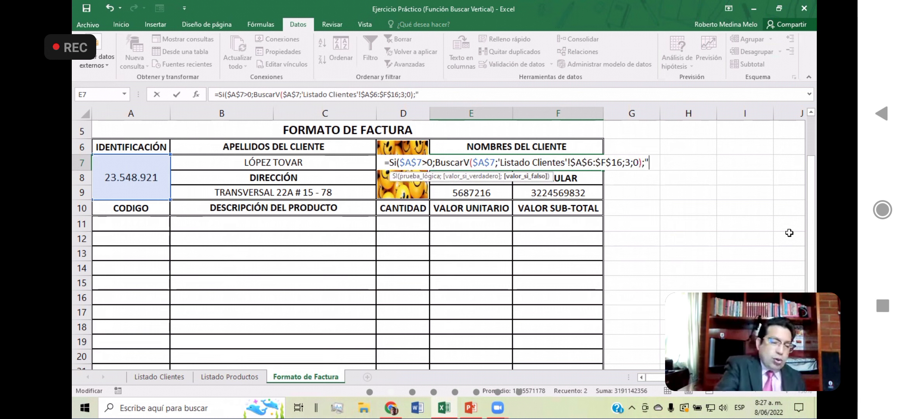
type(" \"")
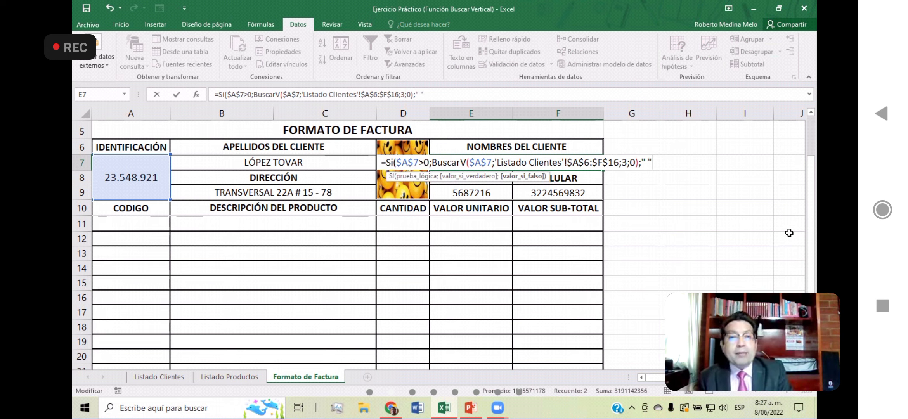
type(")")
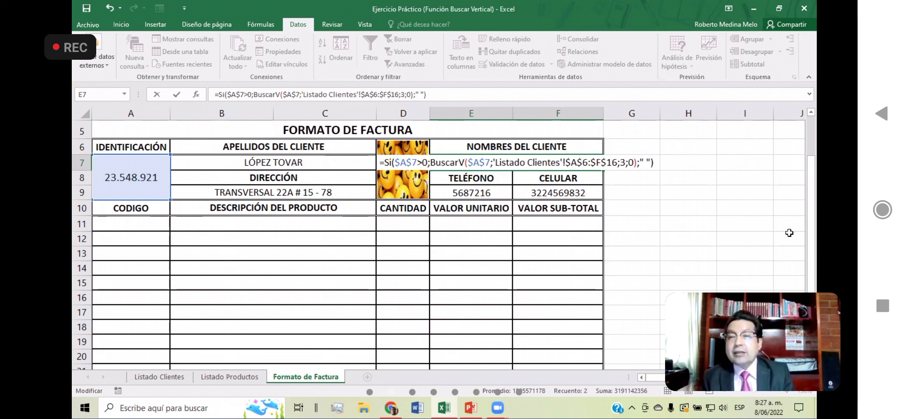
Step: Enter E7's formula, then unmerge the cell and merge and center it across E7:H7
key("ctrl+Return")
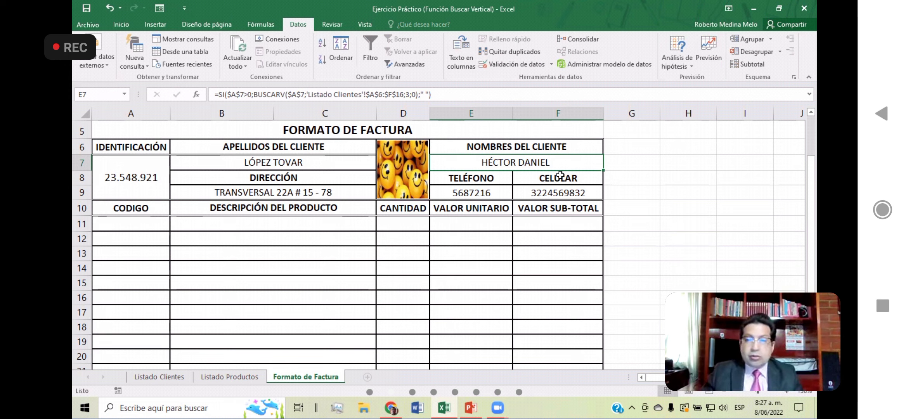
left_click_drag(482, 162, 669, 162)
left_click(117, 21)
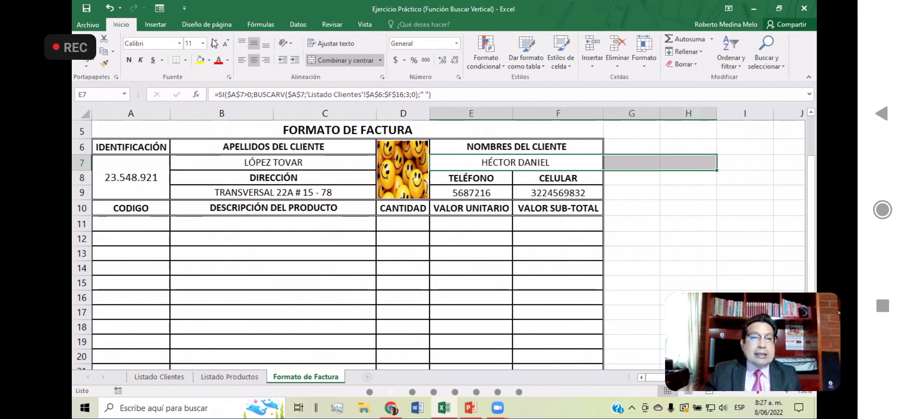
left_click(360, 62)
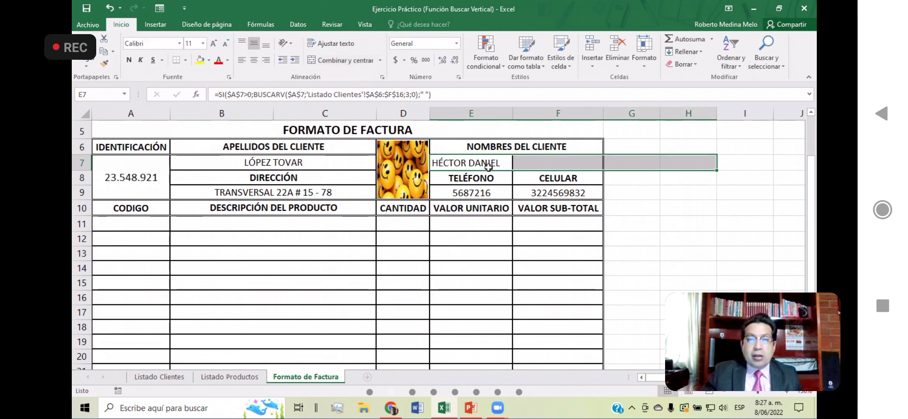
left_click(322, 60)
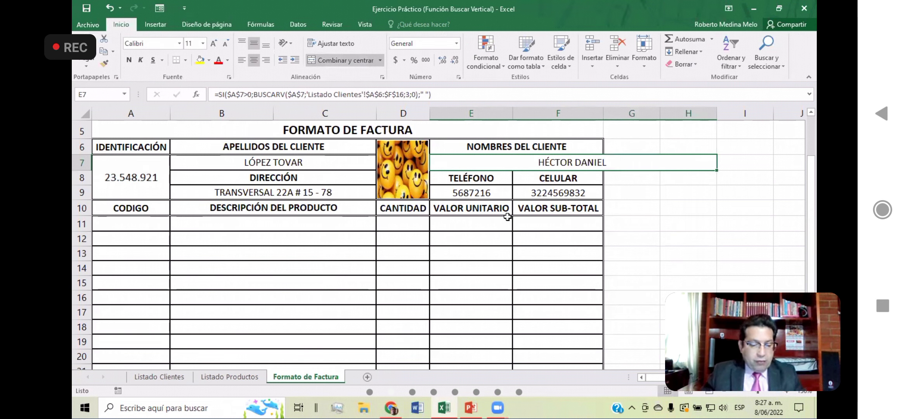
Step: Turn E7's formula into visible text by placing a space before its equals sign
key("F2")
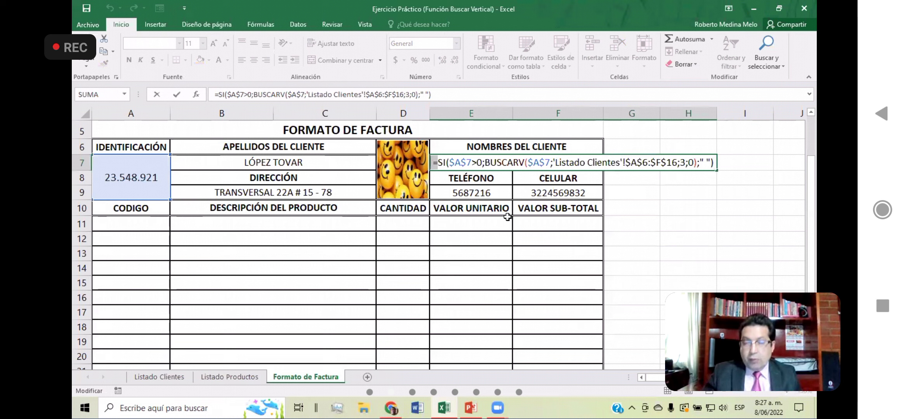
key("Home")
key("Delete")
key("Return")
key("Up")
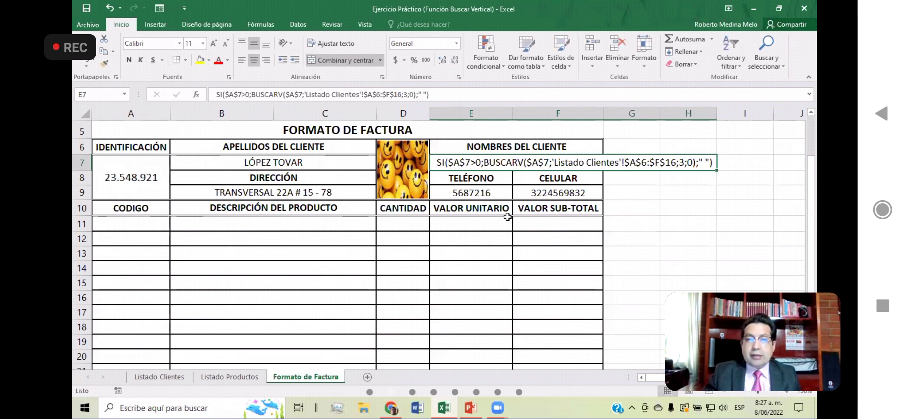
key("F2")
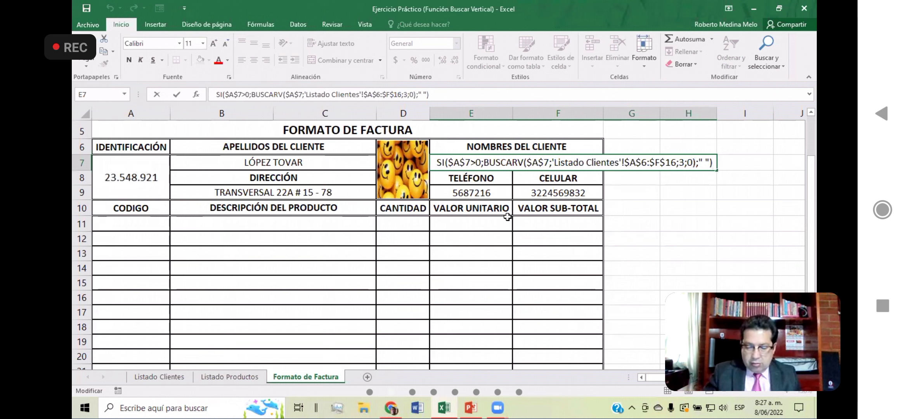
type("=")
key("Left")
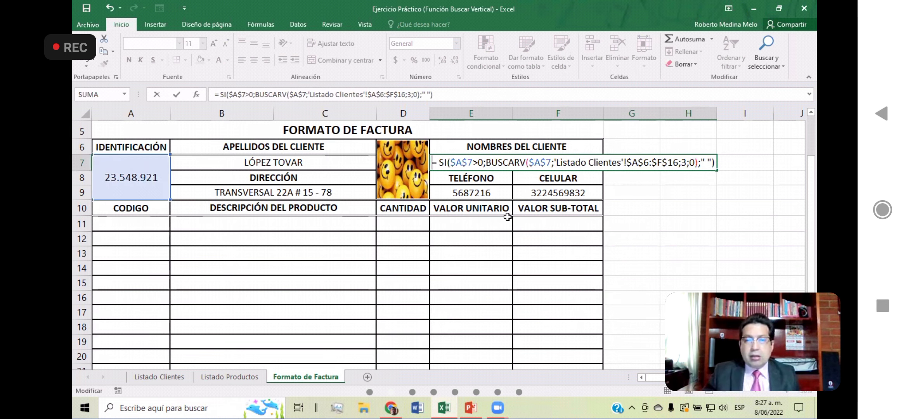
key("BackSpace")
key("Return")
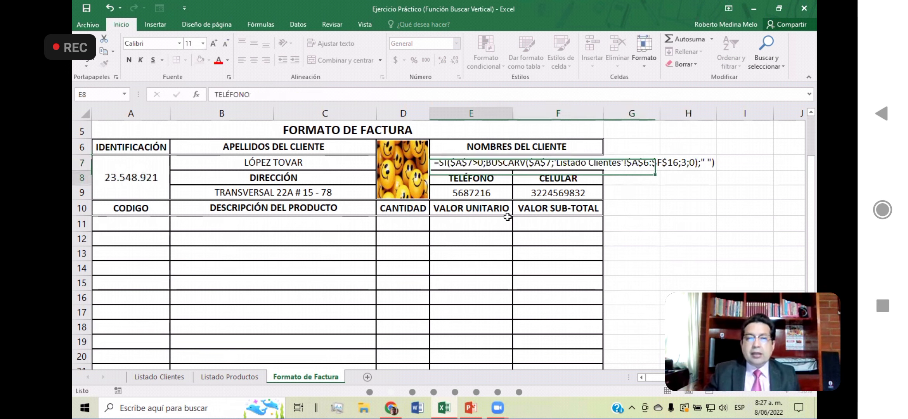
key("Up")
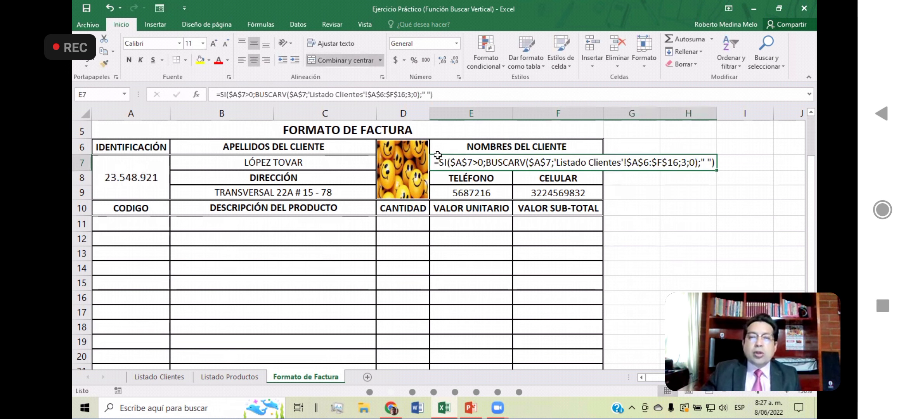
Step: Fill the NOMBRES DEL CLIENTE heading and the formula text cell E7 below it with light pink
left_click(449, 149)
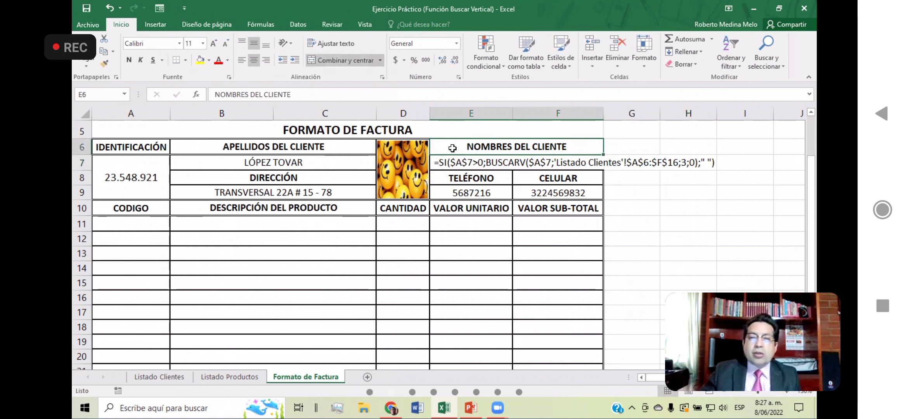
left_click(209, 61)
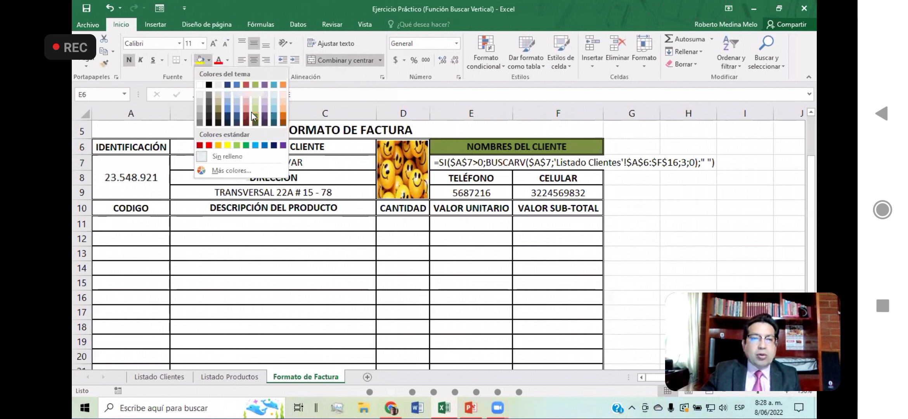
left_click(245, 102)
left_click(454, 165)
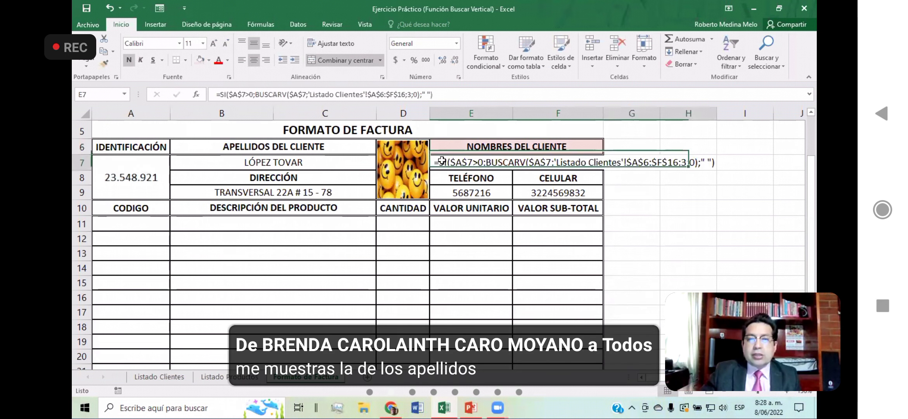
left_click(200, 60)
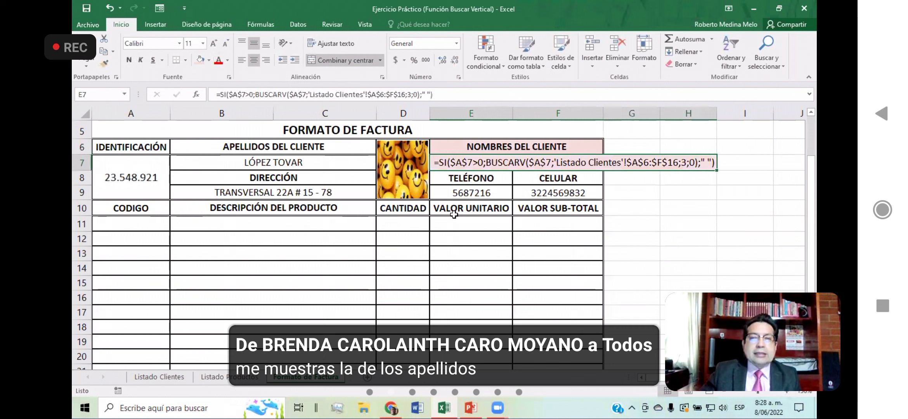
left_click(669, 219)
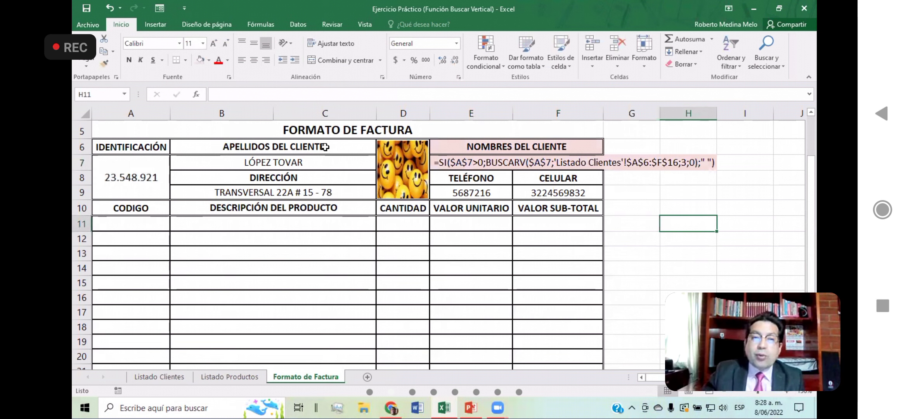
left_click_drag(325, 147, 355, 163)
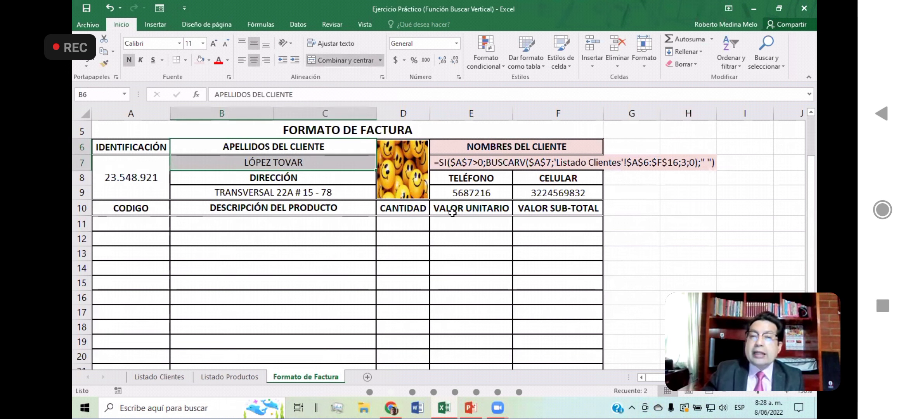
left_click_drag(578, 147, 577, 159)
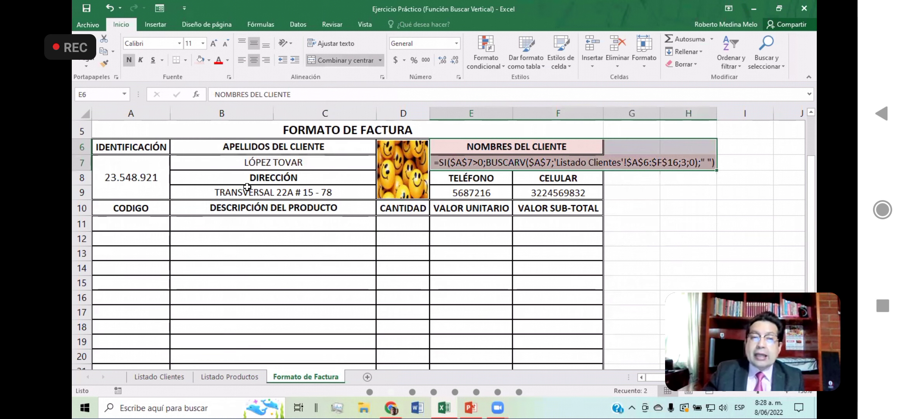
left_click_drag(349, 180, 348, 196)
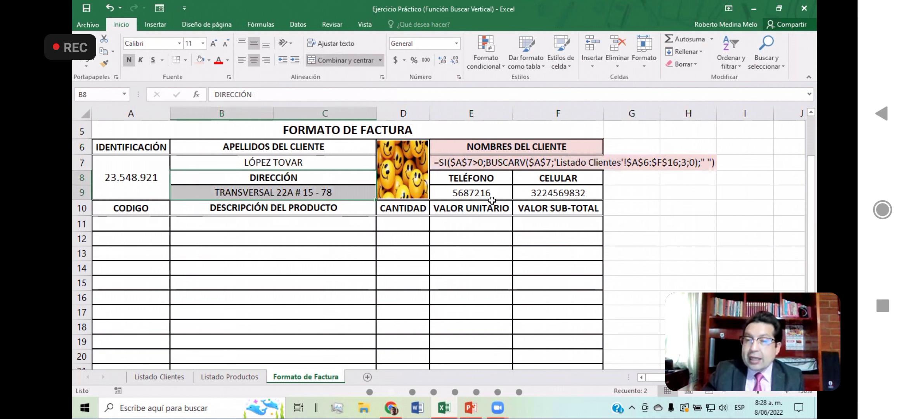
left_click_drag(492, 181, 497, 194)
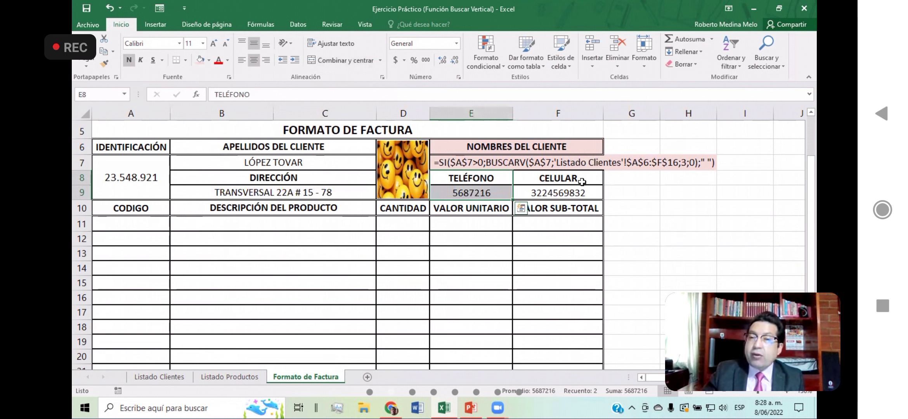
left_click_drag(582, 182, 582, 193)
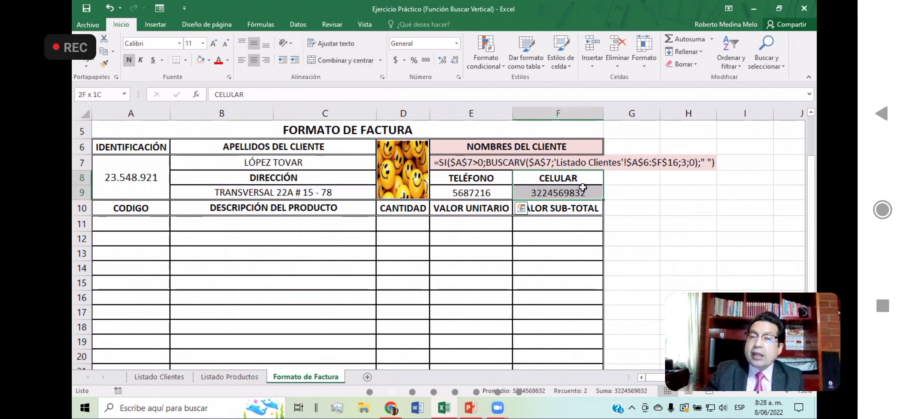
Step: Fill the IDENTIFICACIÓN heading and the identification cell A7 below it with light orange
left_click(146, 173)
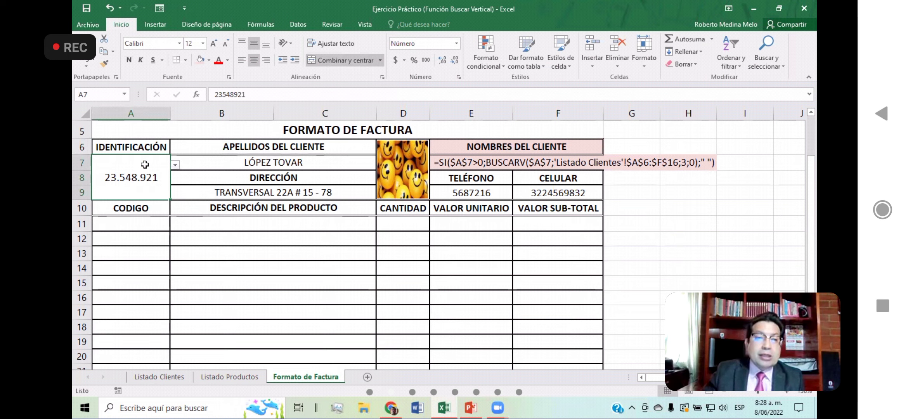
left_click(137, 143, "shift")
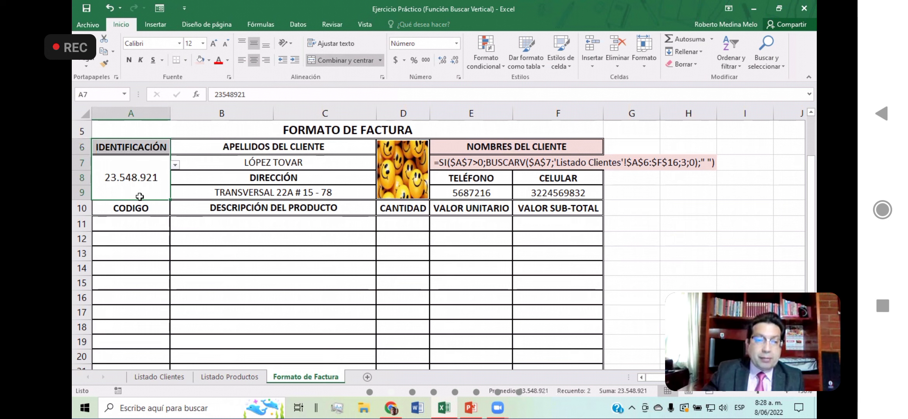
left_click(208, 60)
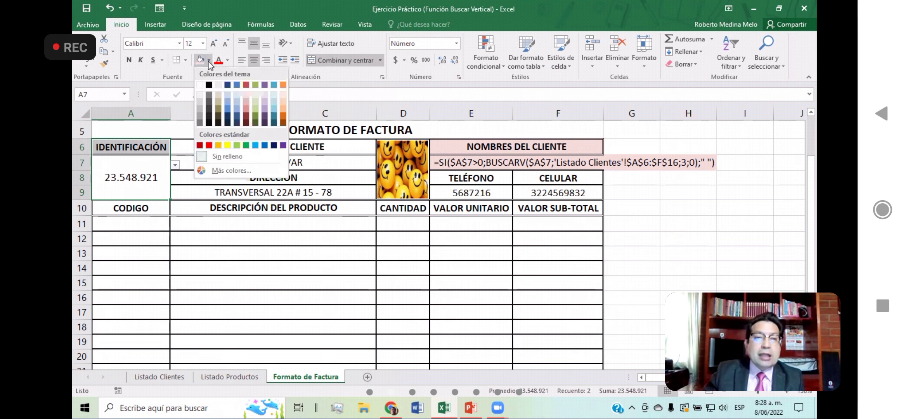
left_click(282, 94)
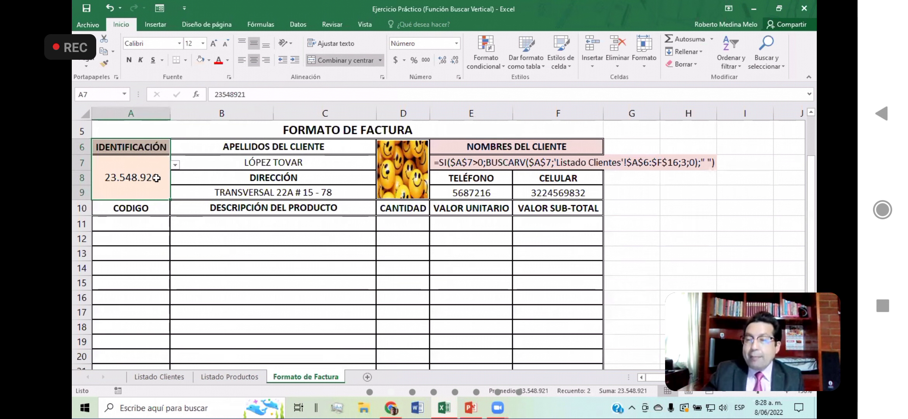
Step: Examine the identification drop-down list in A7 and the surname, first-name, address, telephone and mobile fields that depend on it
left_click(176, 165)
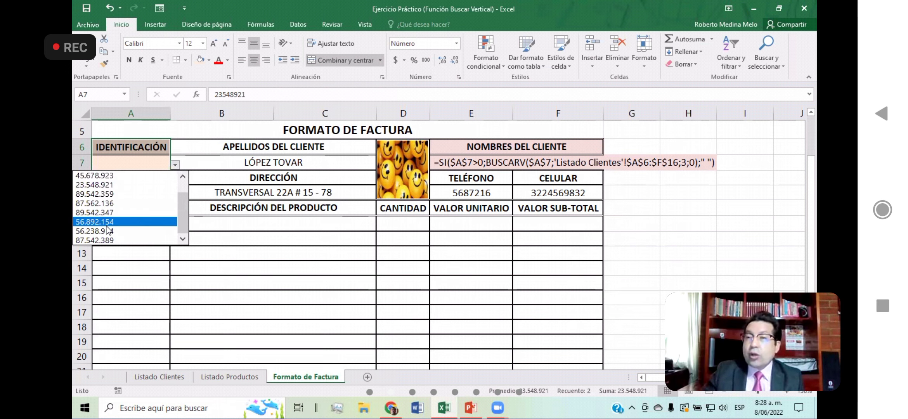
left_click(324, 145)
left_click_drag(323, 146, 329, 159)
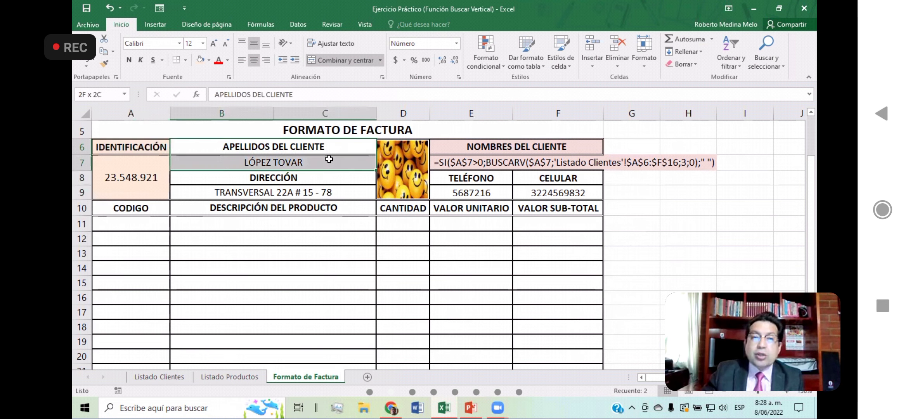
left_click_drag(491, 147, 484, 174)
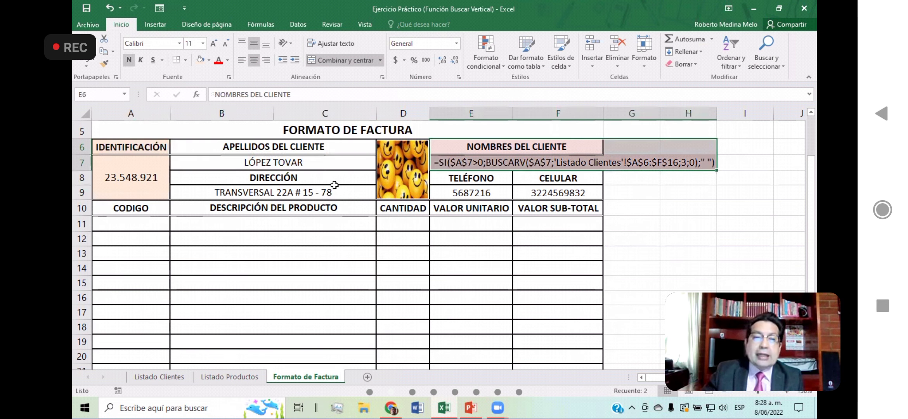
left_click_drag(335, 179, 332, 194)
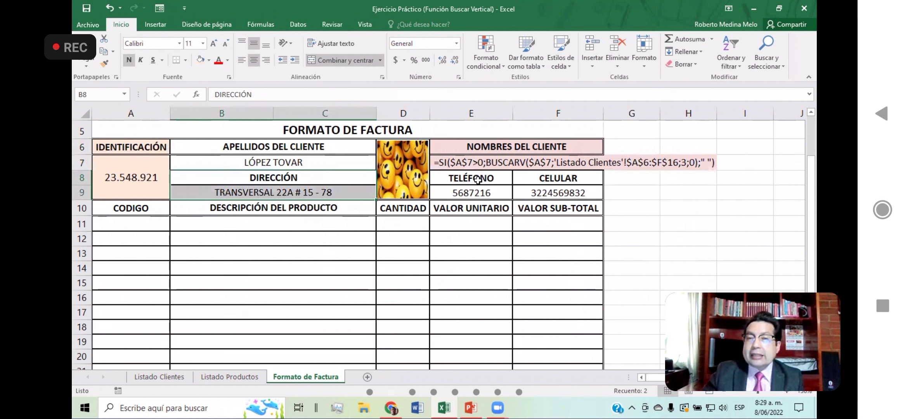
left_click_drag(478, 179, 478, 194)
left_click_drag(561, 181, 561, 191)
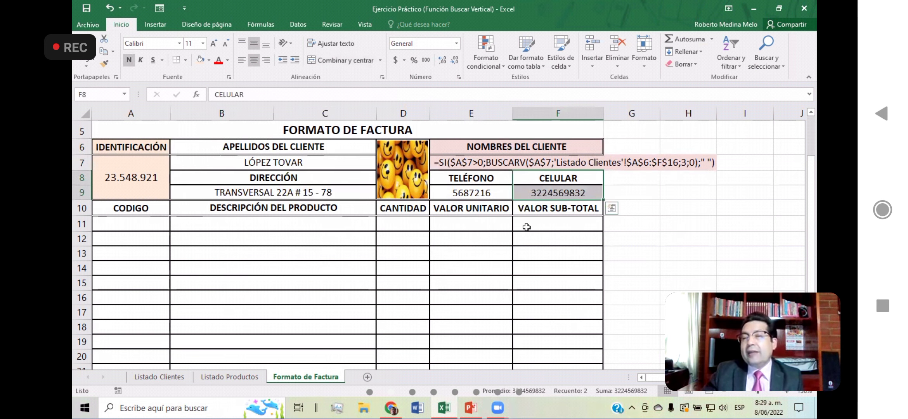
left_click(127, 171)
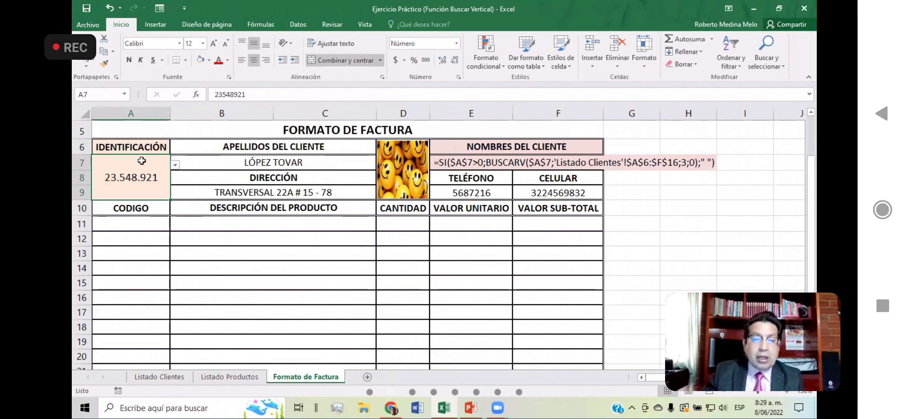
key("alt+Tab")
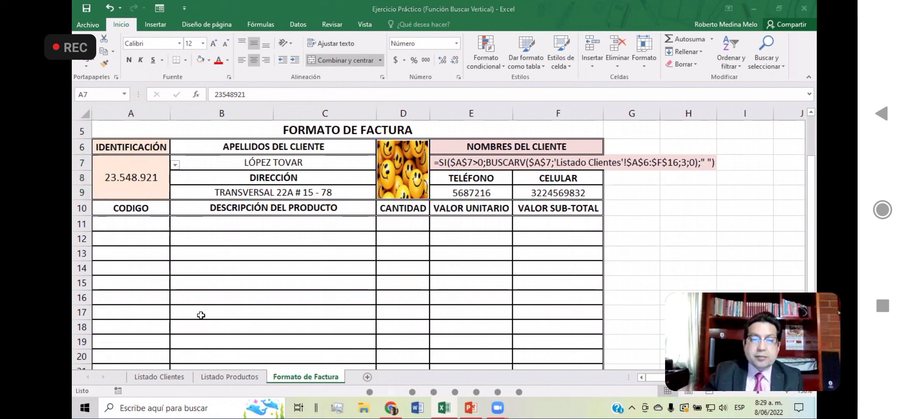